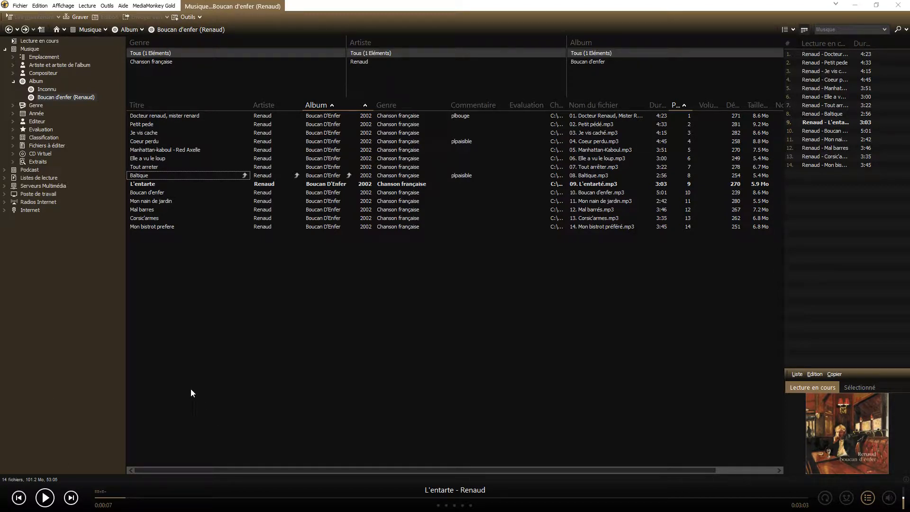
# Step: Send the track Baltique to a new playlist, keeping the name "Nouvelle liste de lecture" and its display under Musique
pyautogui.rightClick(158, 174)
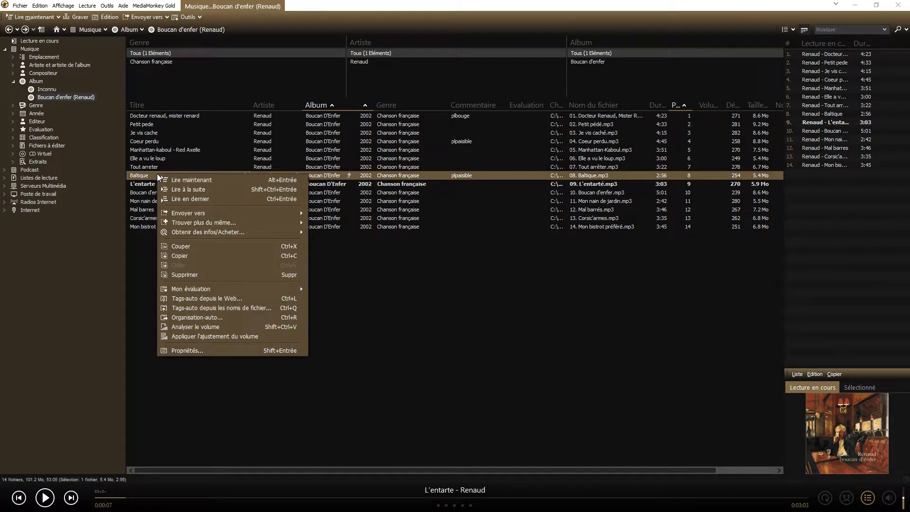
pyautogui.moveTo(282, 212)
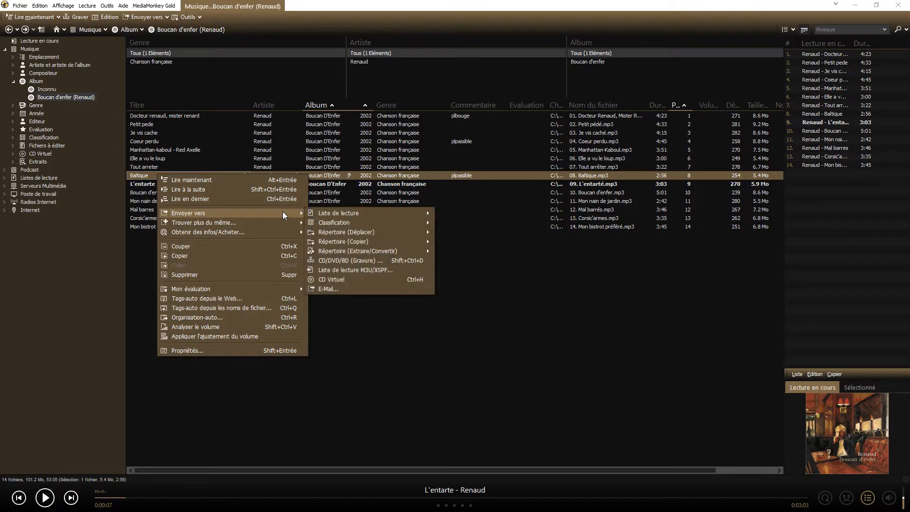
pyautogui.moveTo(368, 214)
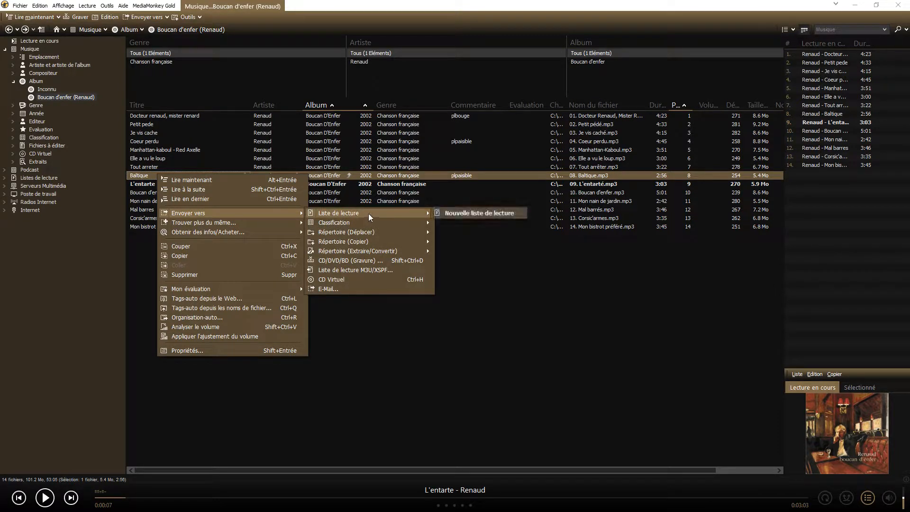
pyautogui.click(474, 214)
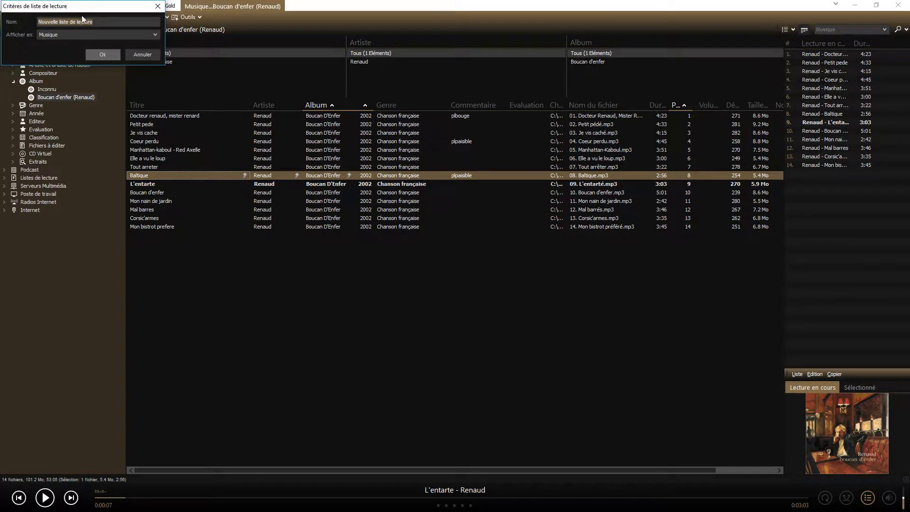
pyautogui.moveTo(83, 19); pyautogui.dragTo(400, 305)
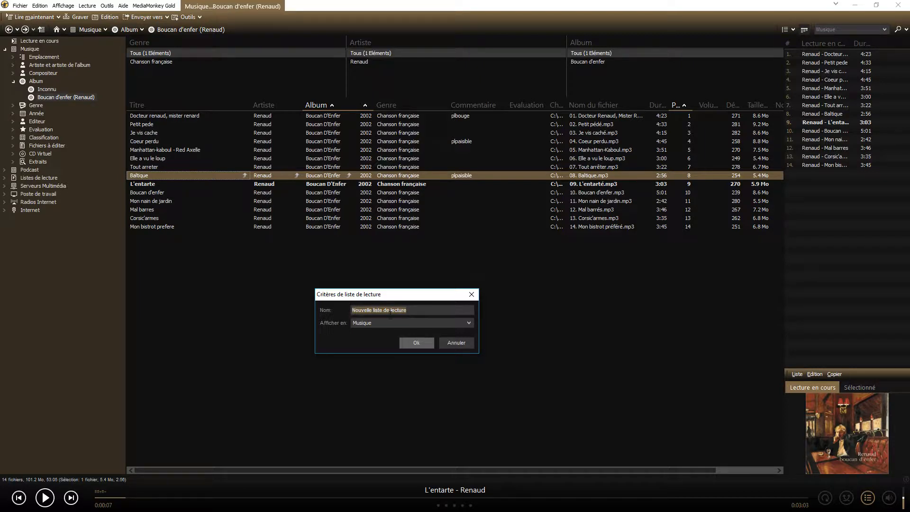
pyautogui.click(411, 342)
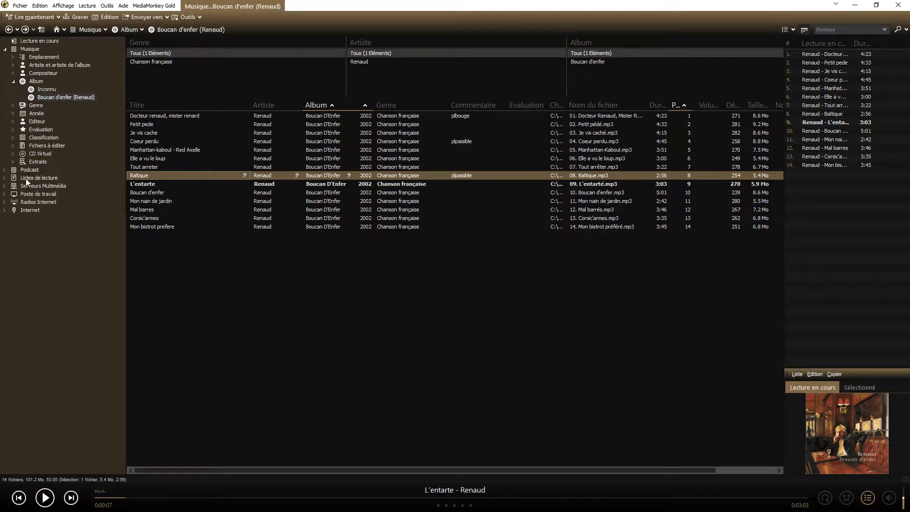
# Step: Expand the playlists in the library tree and open "Nouvelle liste de lecture" to view its contents
pyautogui.click(29, 177)
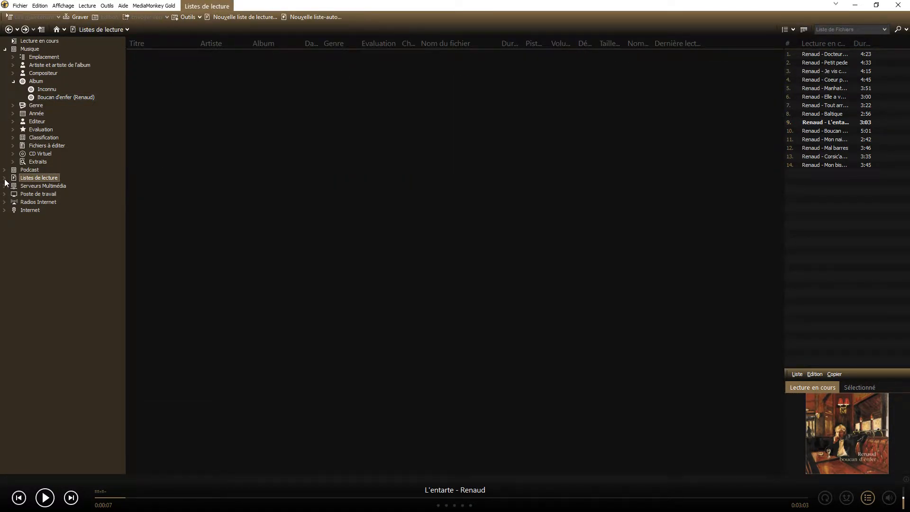
pyautogui.click(5, 179)
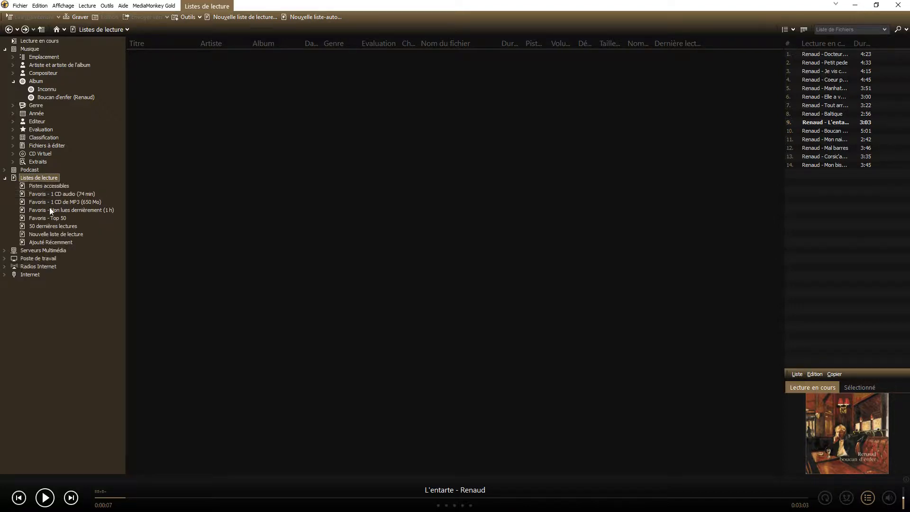
pyautogui.click(46, 234)
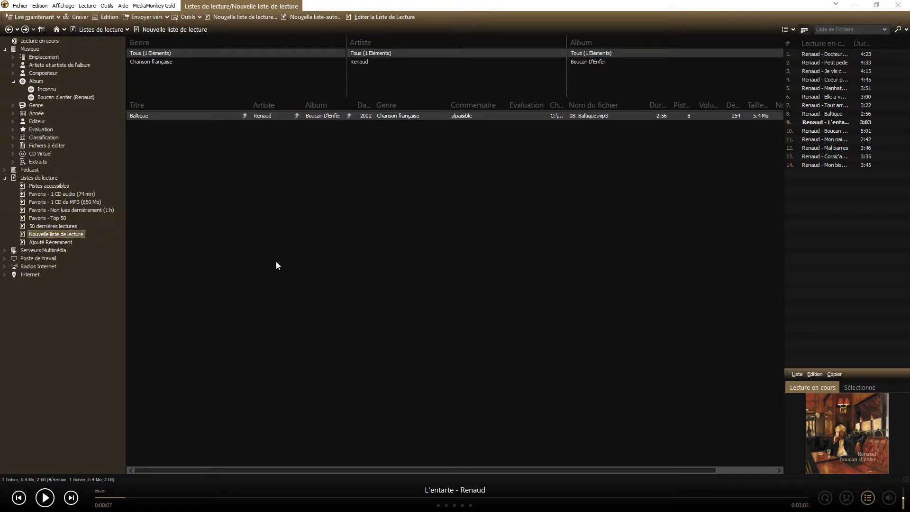
# Step: Examine the comment in the file properties of "Docteur renaud, mister renard" in the music library, leaving the properties unsaved
pyautogui.click(31, 50)
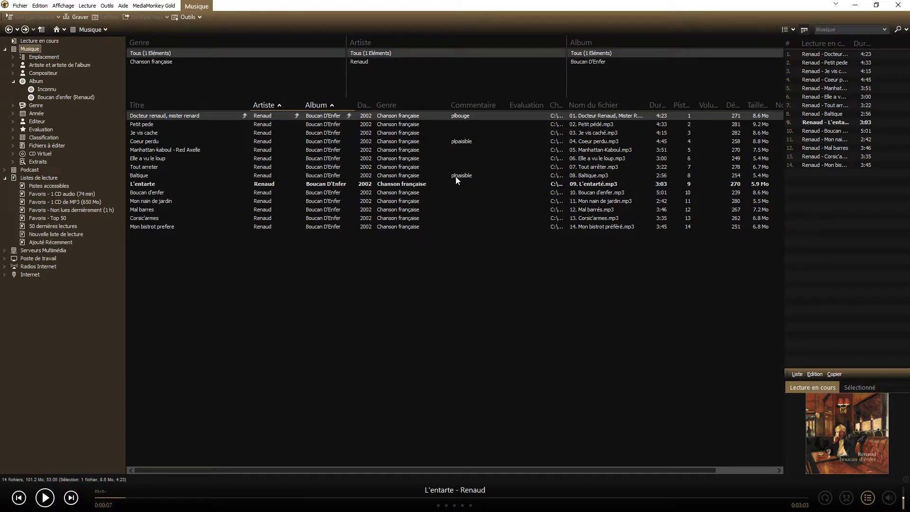
pyautogui.rightClick(431, 115)
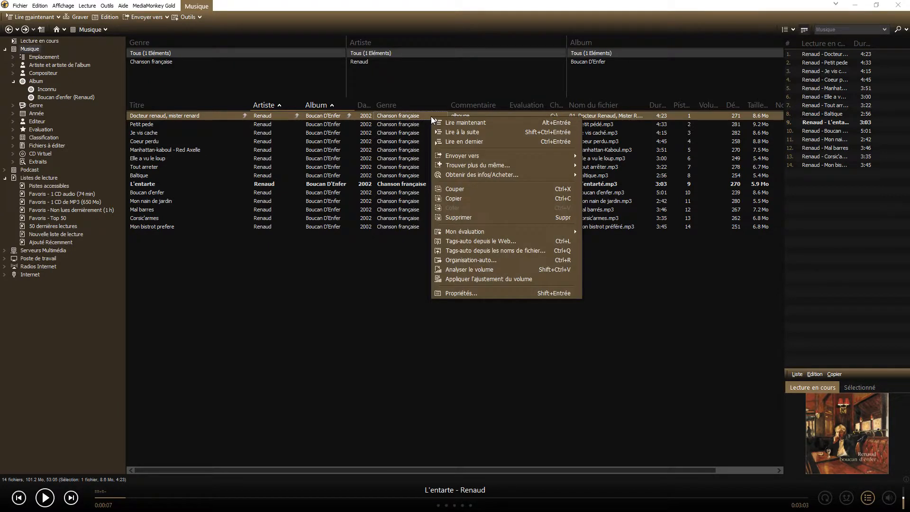
pyautogui.click(460, 293)
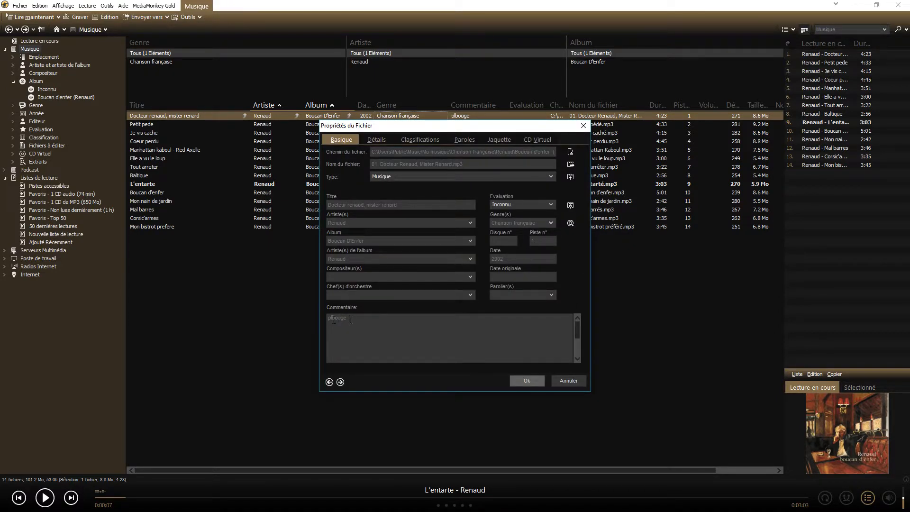
pyautogui.doubleClick(330, 318)
pyautogui.click(362, 319)
pyautogui.doubleClick(354, 317)
pyautogui.click(346, 318)
pyautogui.click(564, 380)
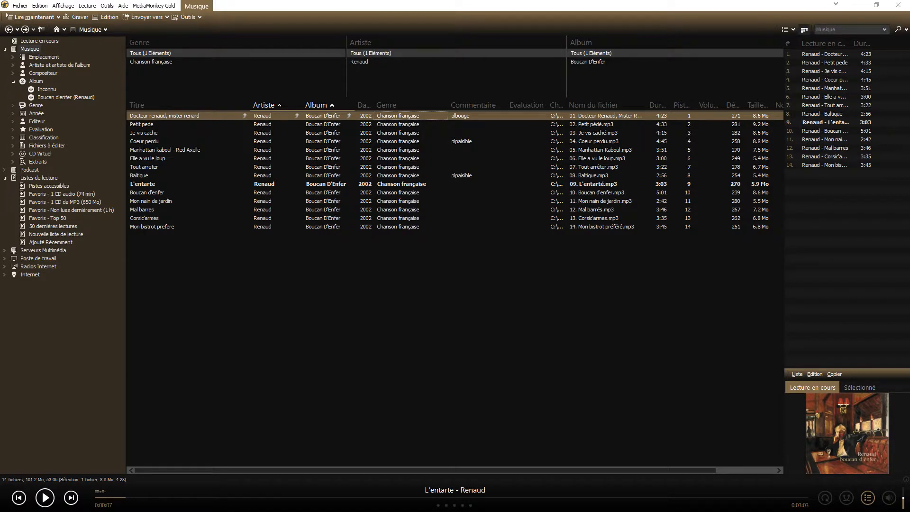
# Step: Start a new auto-playlist under Listes de lecture and name it "Paisible"
pyautogui.rightClick(32, 177)
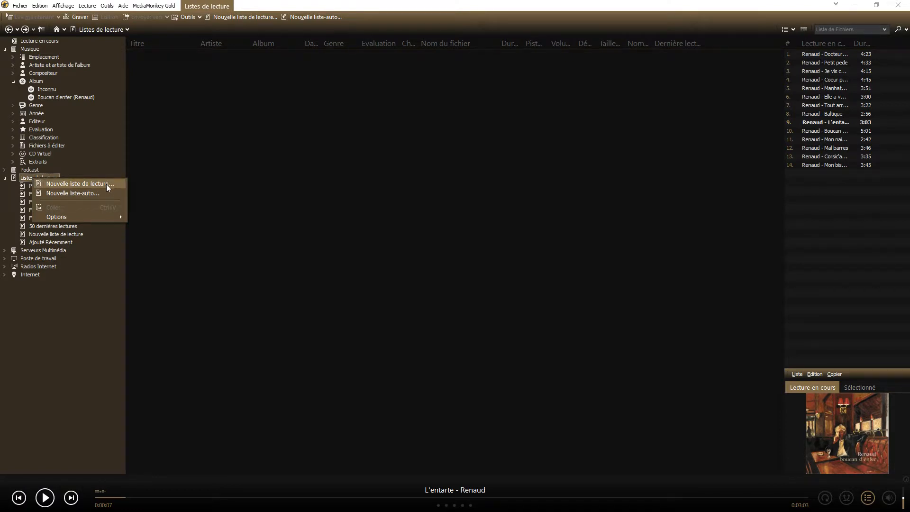
pyautogui.click(81, 195)
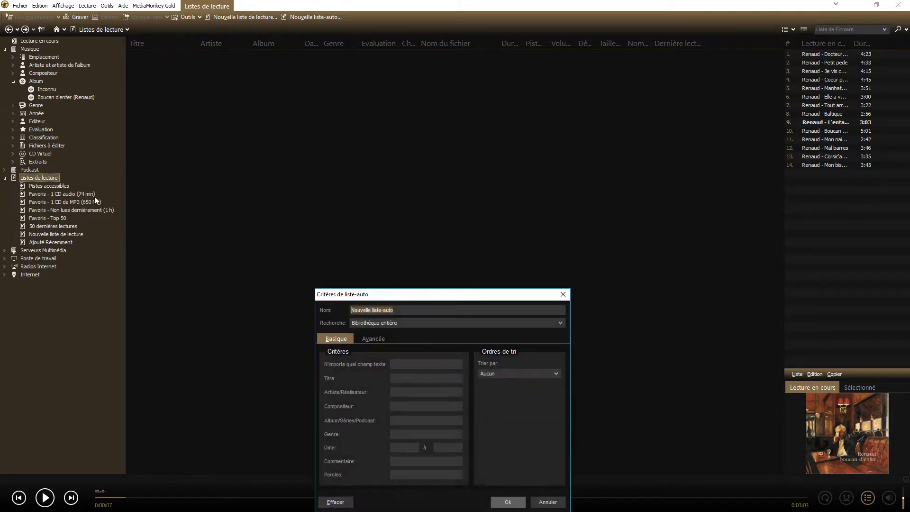
pyautogui.moveTo(433, 295); pyautogui.dragTo(363, 175)
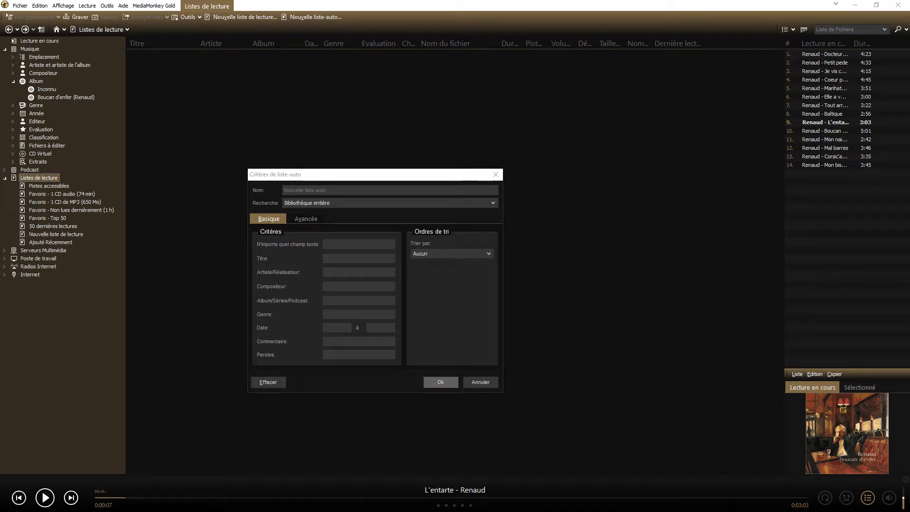
pyautogui.click(333, 191)
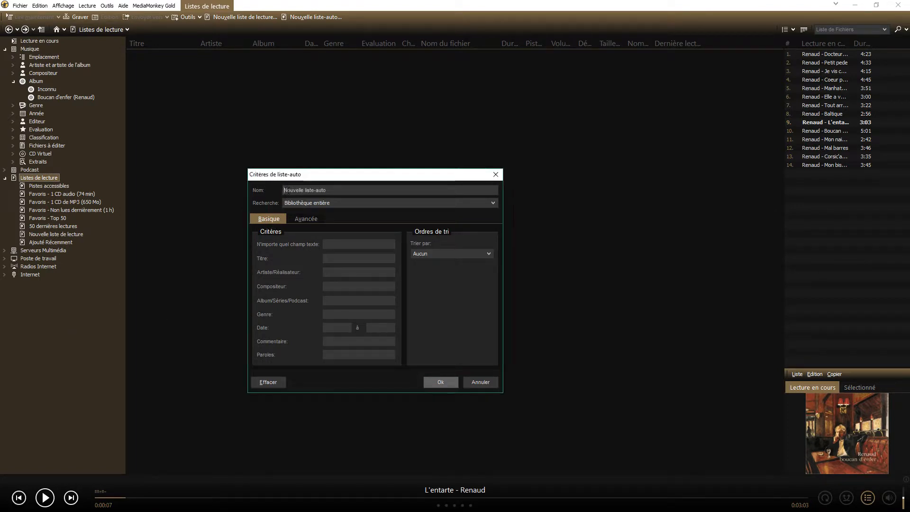
pyautogui.write('Paisible')
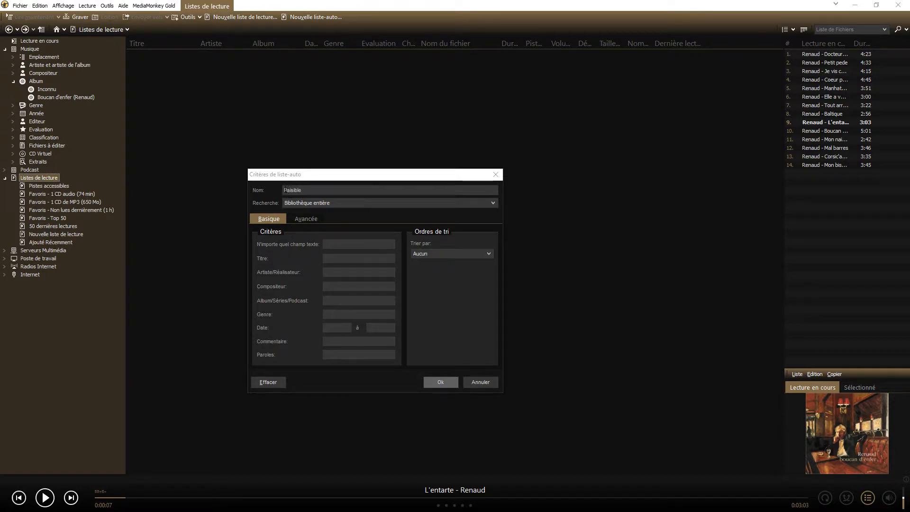
# Step: Set the auto-playlist's comment criterion to "plpaisible" with sorting by Aléatoire, and save it
pyautogui.click(330, 341)
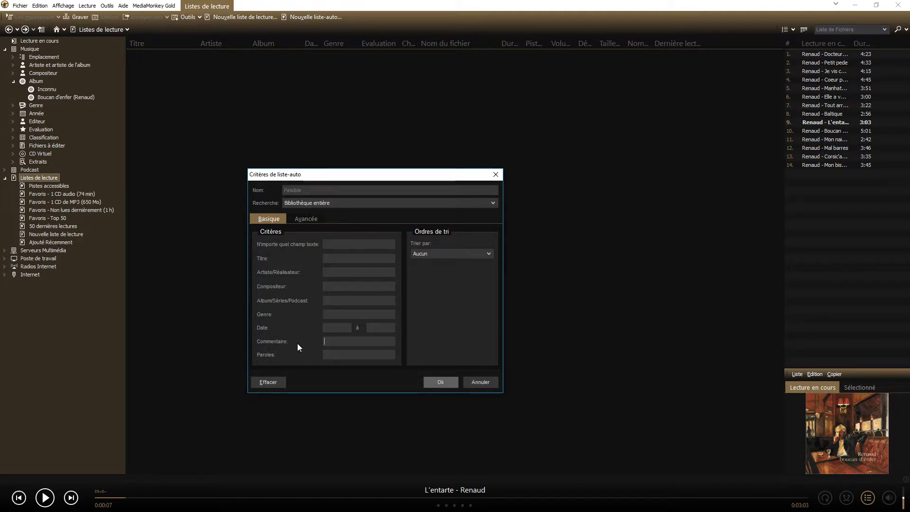
pyautogui.write('plpaisible')
pyautogui.click(488, 254)
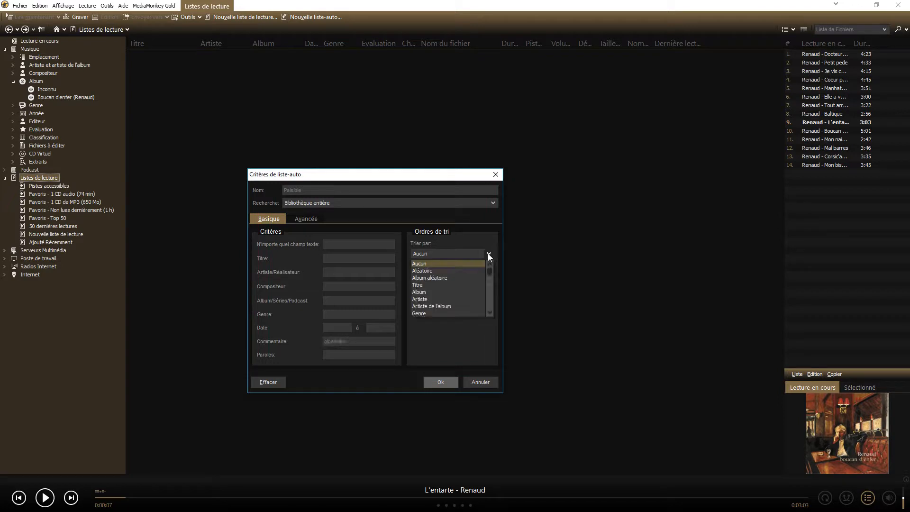
pyautogui.click(426, 271)
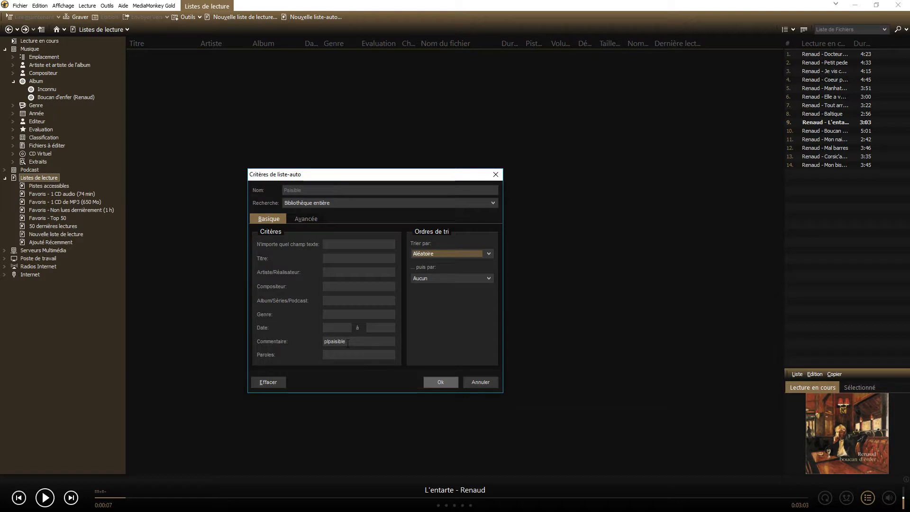
pyautogui.moveTo(353, 342); pyautogui.dragTo(316, 345)
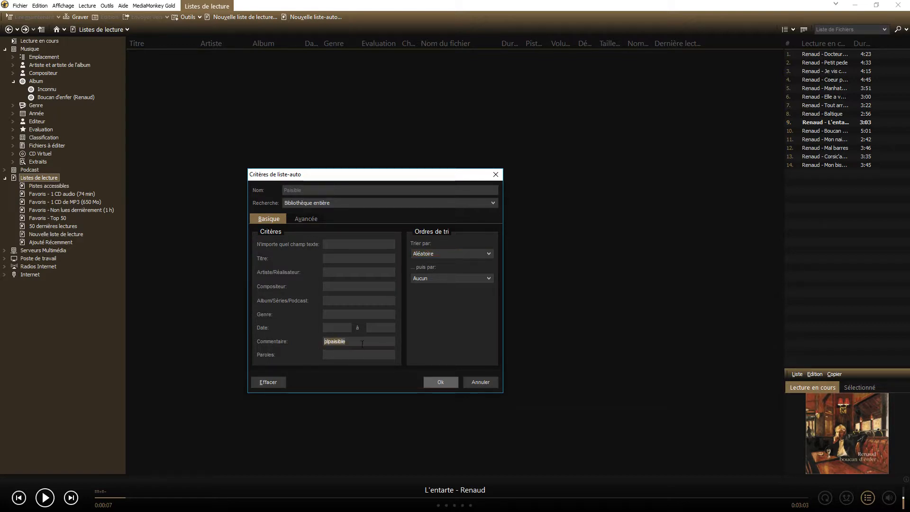
pyautogui.click(440, 381)
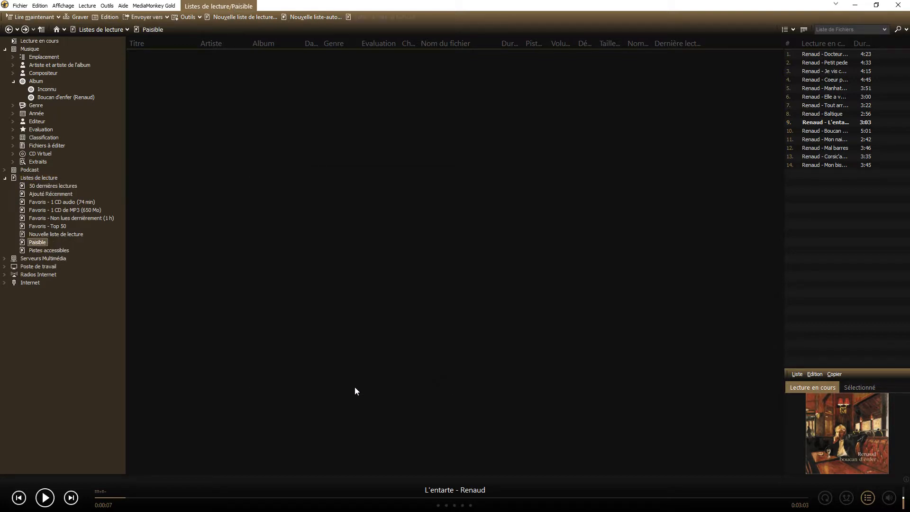
# Step: Open the Paisible auto-playlist and add the Commentaire column to its track list
pyautogui.click(36, 243)
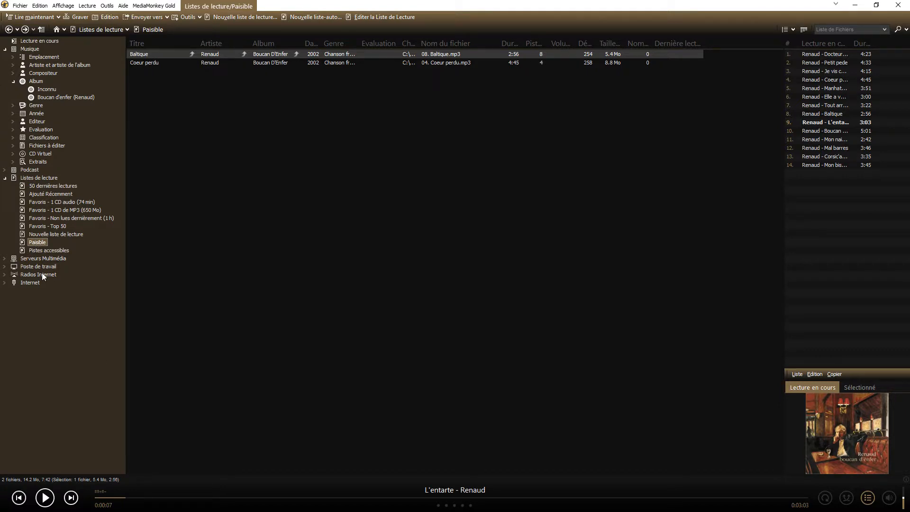
pyautogui.click(23, 240)
pyautogui.rightClick(712, 44)
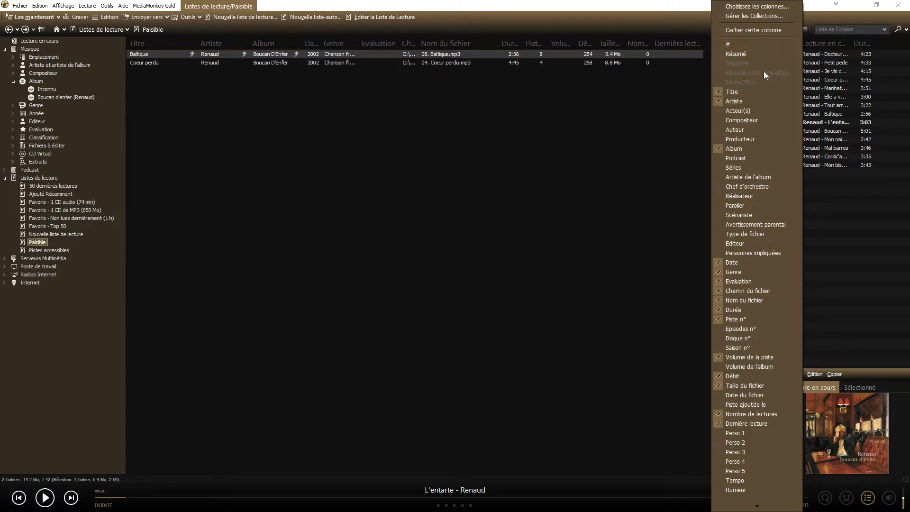
pyautogui.scroll(-5, 743, 383)
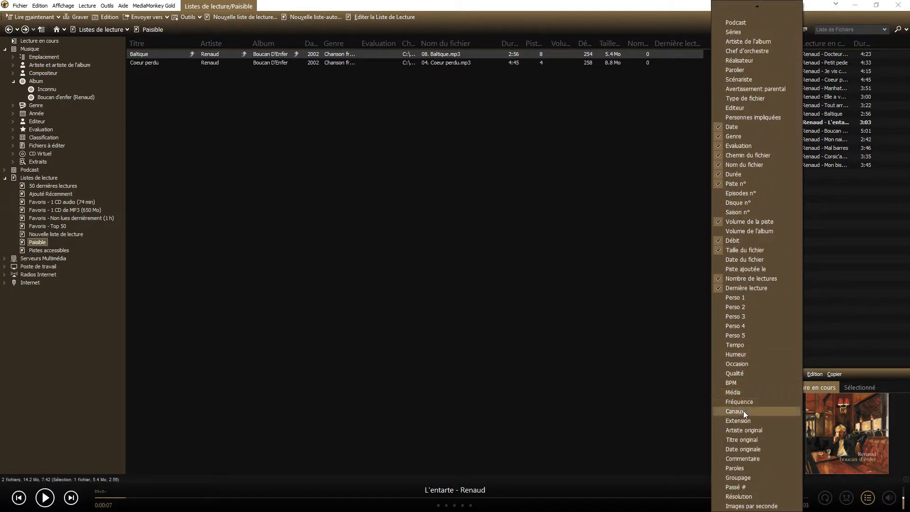
pyautogui.click(732, 458)
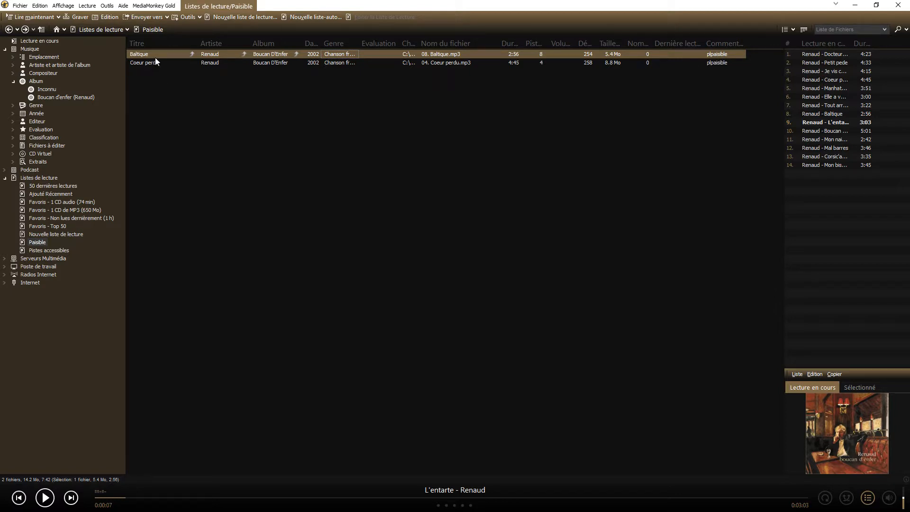
pyautogui.rightClick(38, 242)
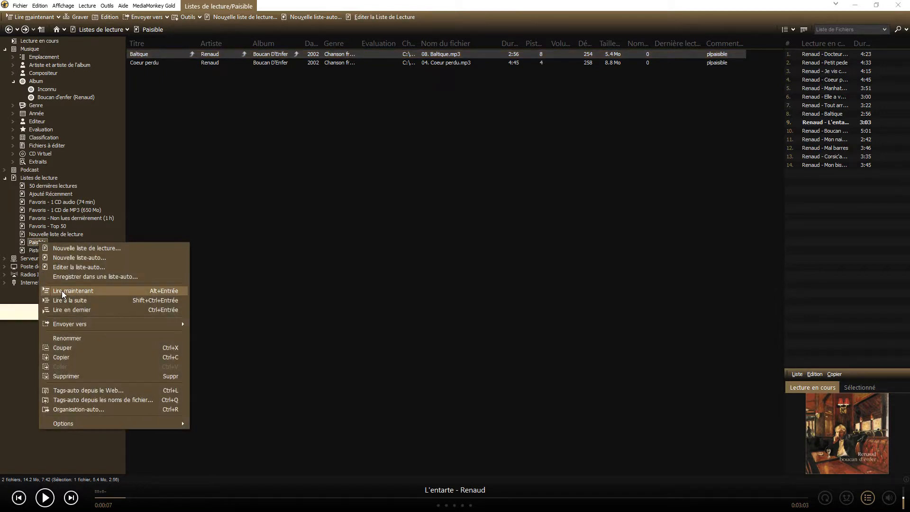
pyautogui.click(331, 95)
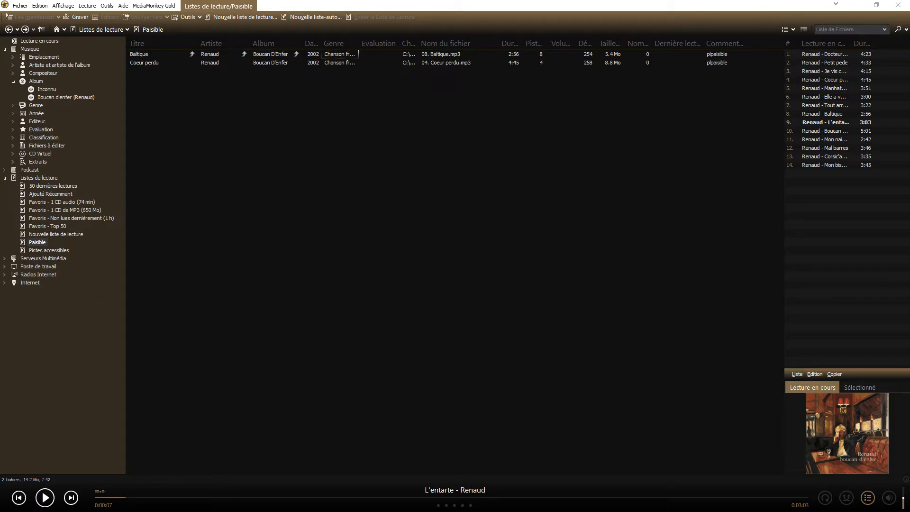
# Step: Start another auto-playlist under Listes de lecture and name it "Bouge"
pyautogui.rightClick(44, 179)
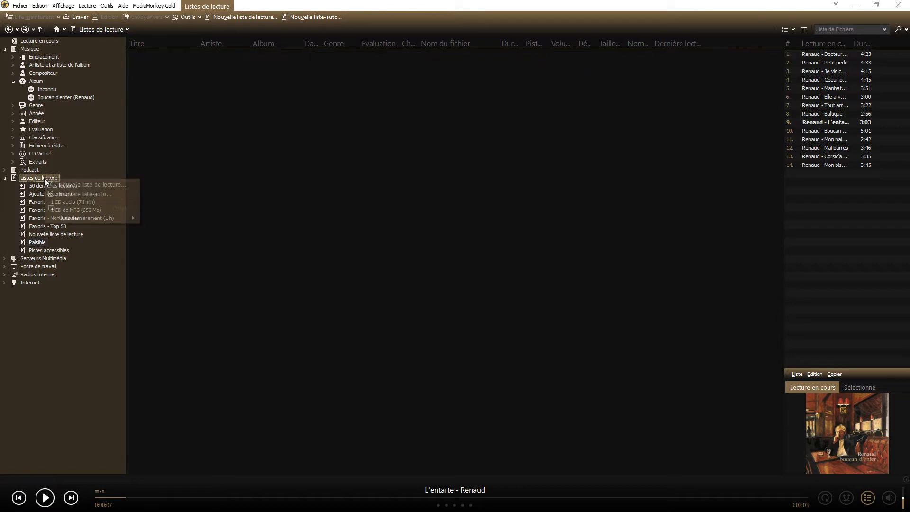
pyautogui.click(88, 194)
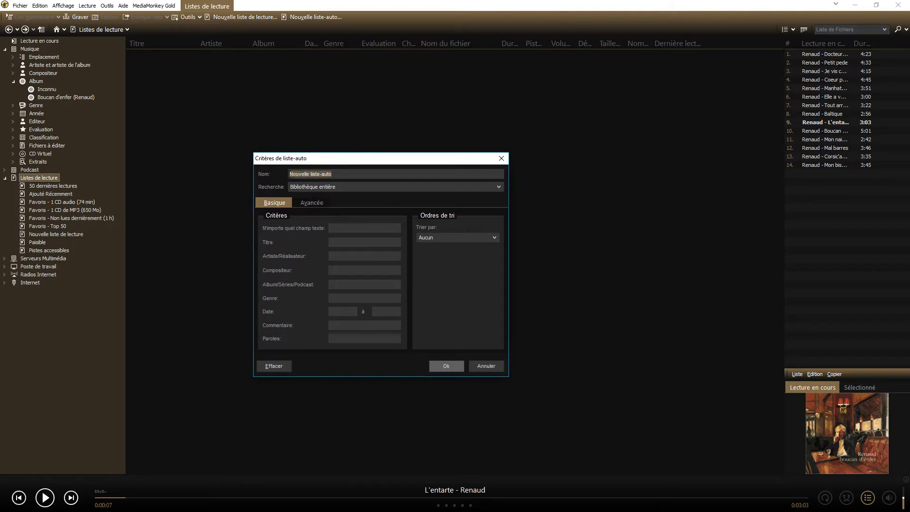
pyautogui.write('Bouge')
# Step: Set the new auto-playlist's comment criterion to "plbouge" and its sorting to Aléatoire
pyautogui.click(342, 324)
pyautogui.write('plbouge')
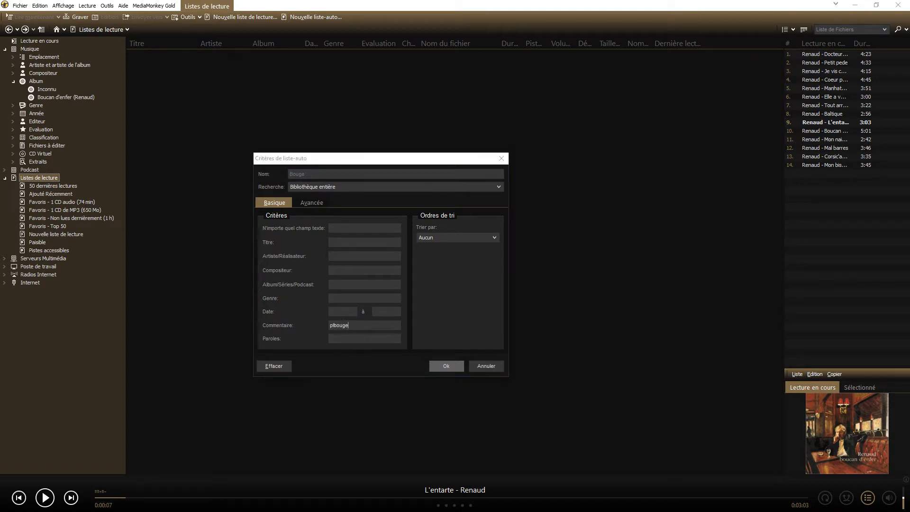
pyautogui.click(496, 237)
pyautogui.click(434, 255)
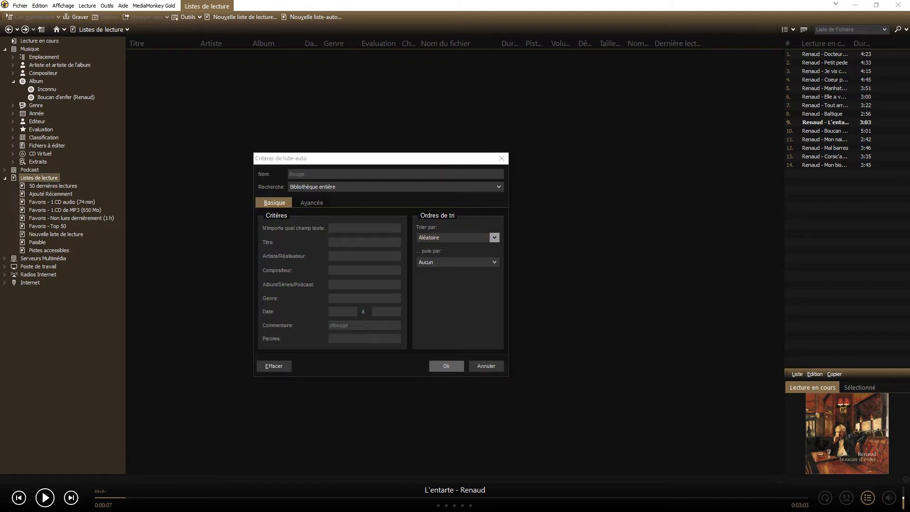
# Step: Rename the auto-playlist as "Texte favoris" and set its comment criterion to "pltextes"
pyautogui.moveTo(312, 174); pyautogui.dragTo(264, 174)
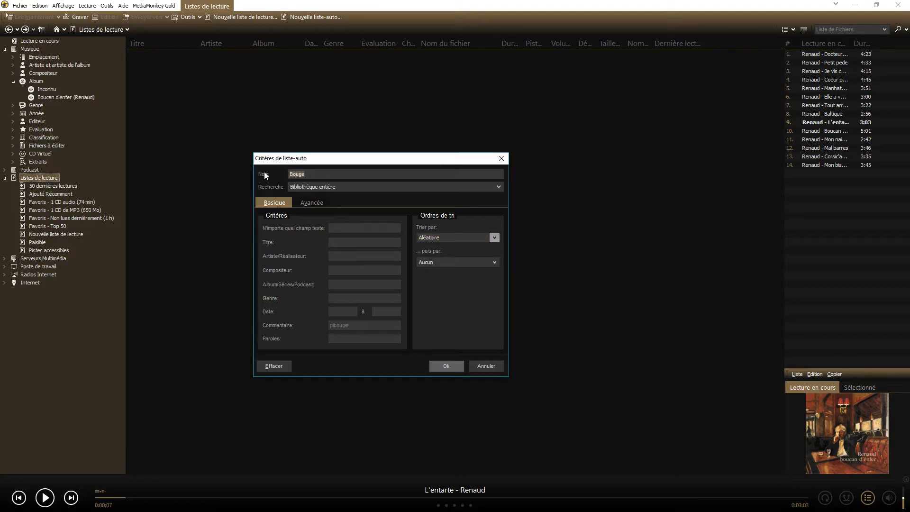
pyautogui.write('Texte favoris')
pyautogui.moveTo(355, 326); pyautogui.dragTo(318, 322)
pyautogui.write('pltextes')
pyautogui.press('Left')
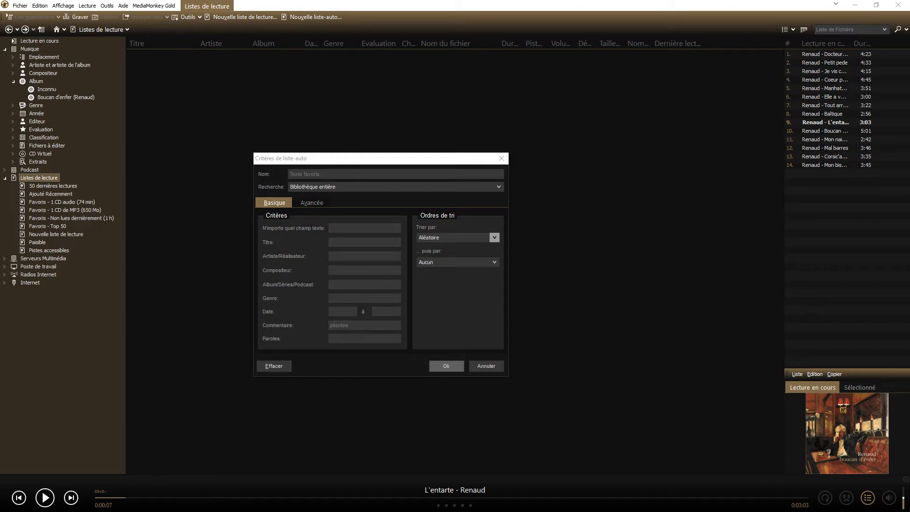
# Step: Rename the auto-playlist as "Derniers ajouts" and try to use the advanced criteria
pyautogui.click(321, 176)
pyautogui.moveTo(322, 175); pyautogui.dragTo(269, 174)
pyautogui.write('Der')
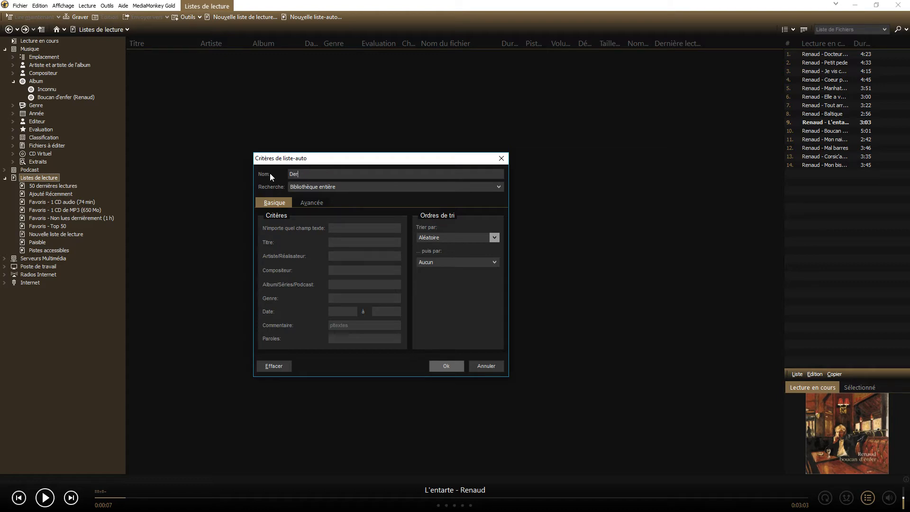
pyautogui.write('niers ajouts')
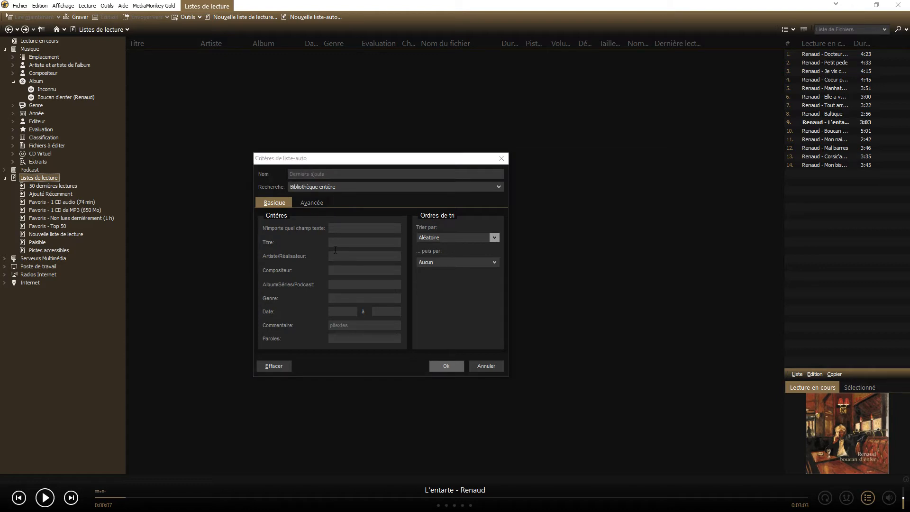
pyautogui.click(312, 202)
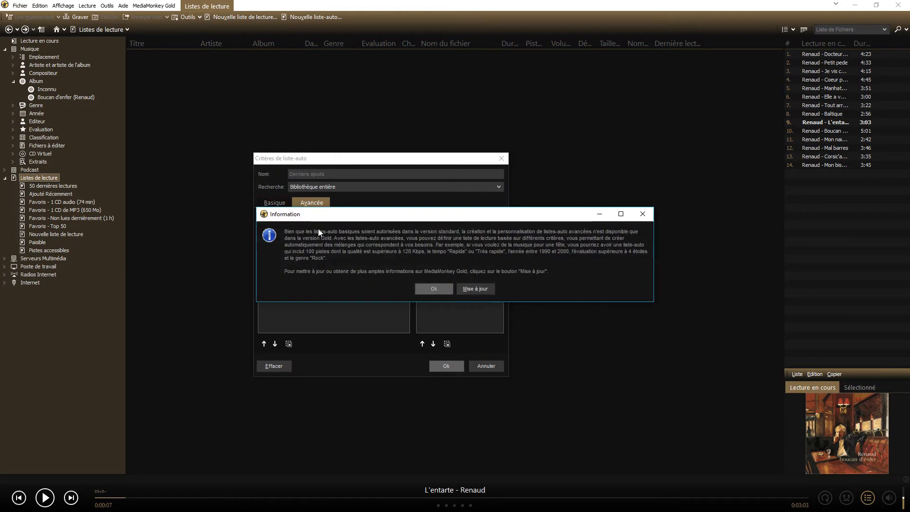
pyautogui.click(642, 214)
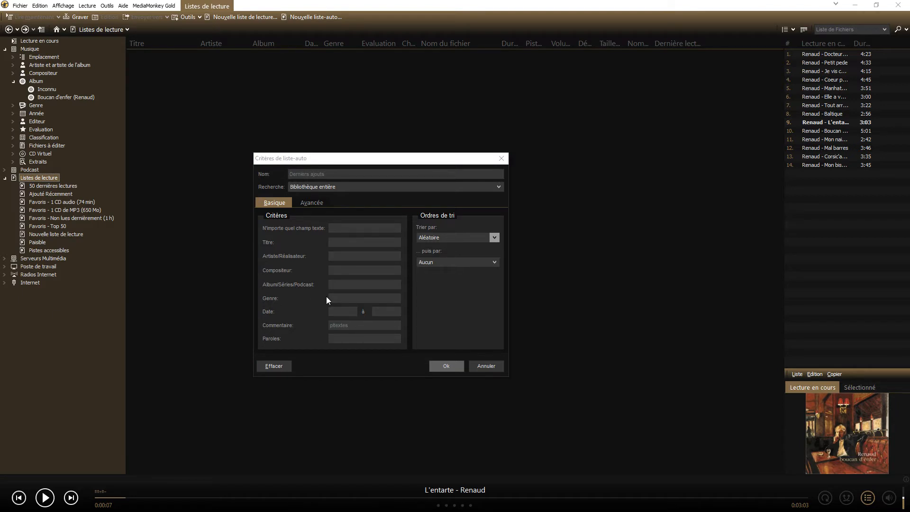
# Step: Try the names "Favoris" and "Récent" for the auto-playlist, and discard it without saving
pyautogui.moveTo(326, 174); pyautogui.dragTo(272, 172)
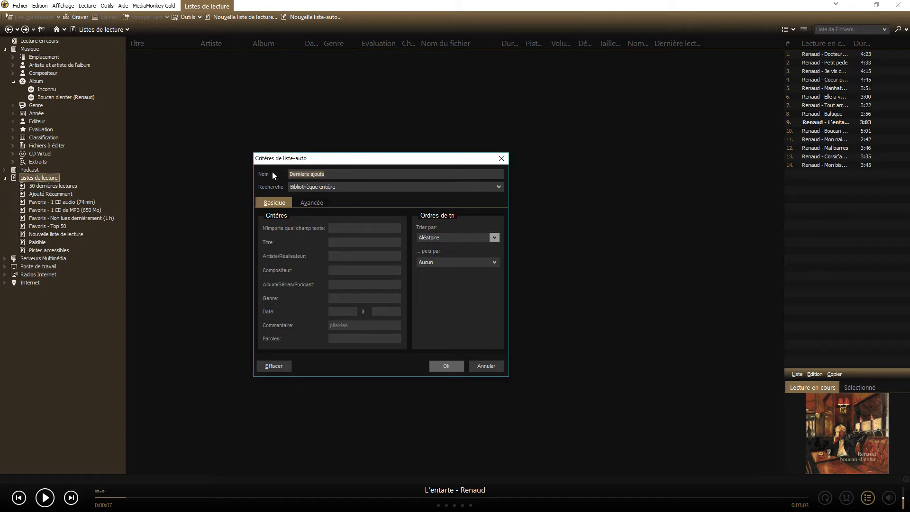
pyautogui.write('Favoris')
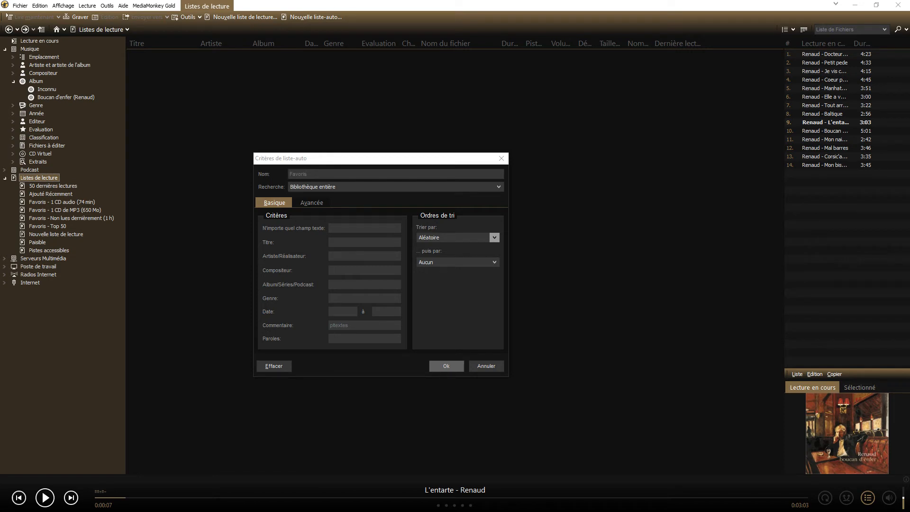
pyautogui.moveTo(311, 174); pyautogui.dragTo(264, 173)
pyautogui.write('Récent')
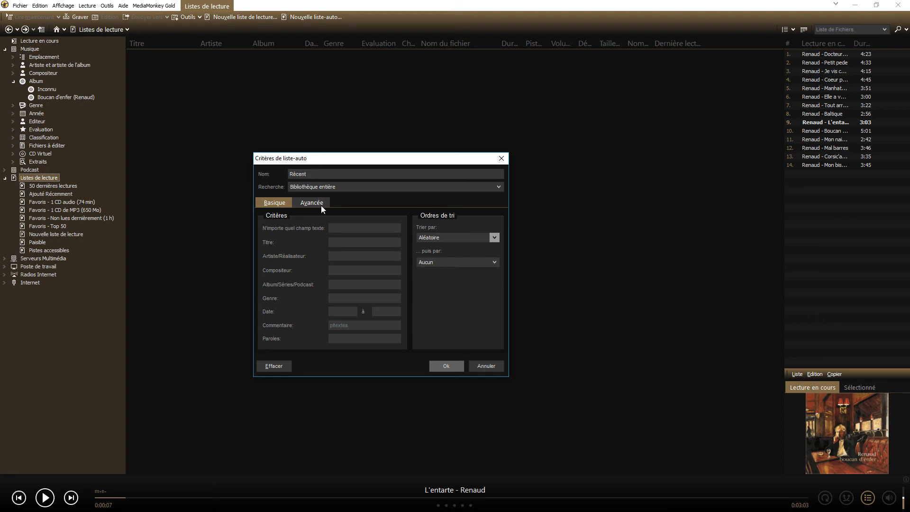
pyautogui.moveTo(307, 174); pyautogui.dragTo(290, 175)
pyautogui.click(307, 175)
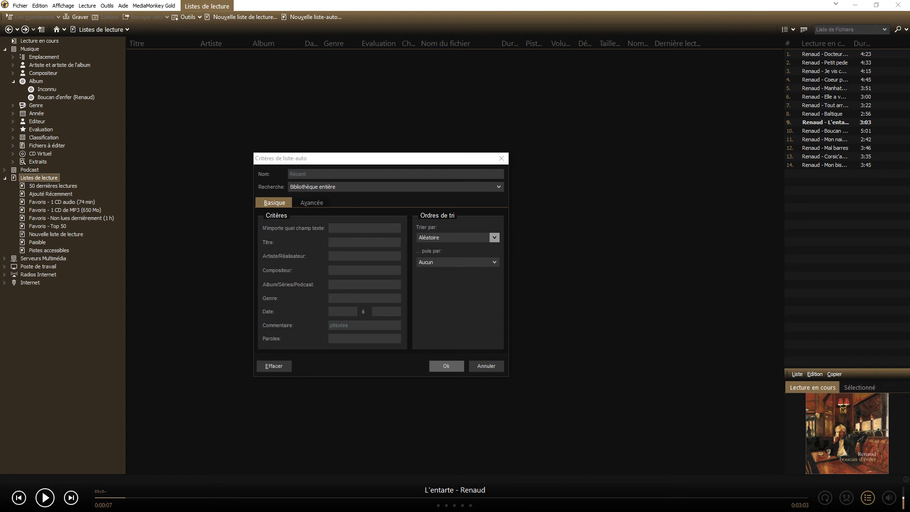
pyautogui.click(483, 365)
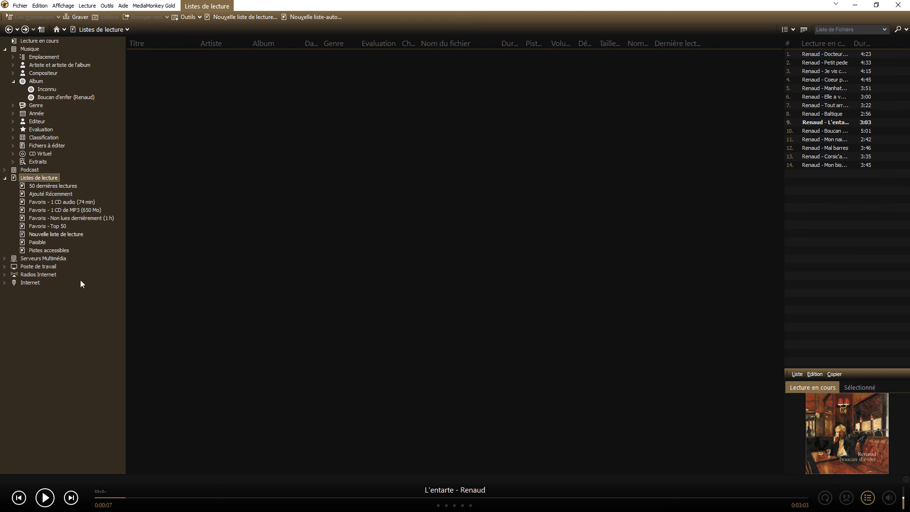
# Step: View the tracks of the manual playlist Nouvelle liste de lecture and of the Paisible auto-playlist
pyautogui.click(41, 235)
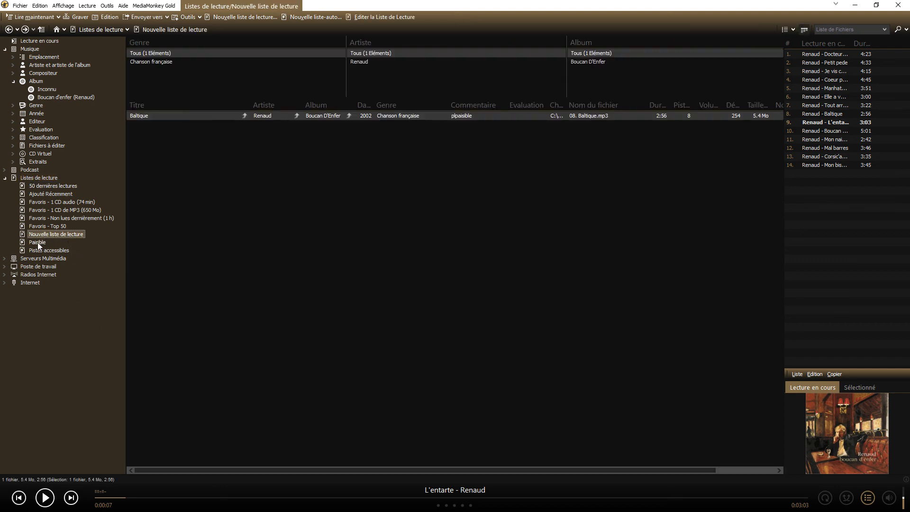
pyautogui.click(38, 242)
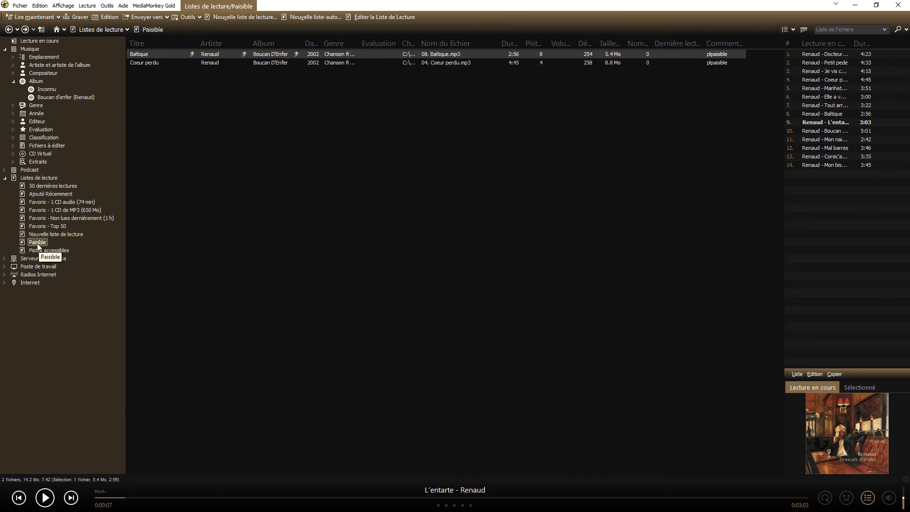